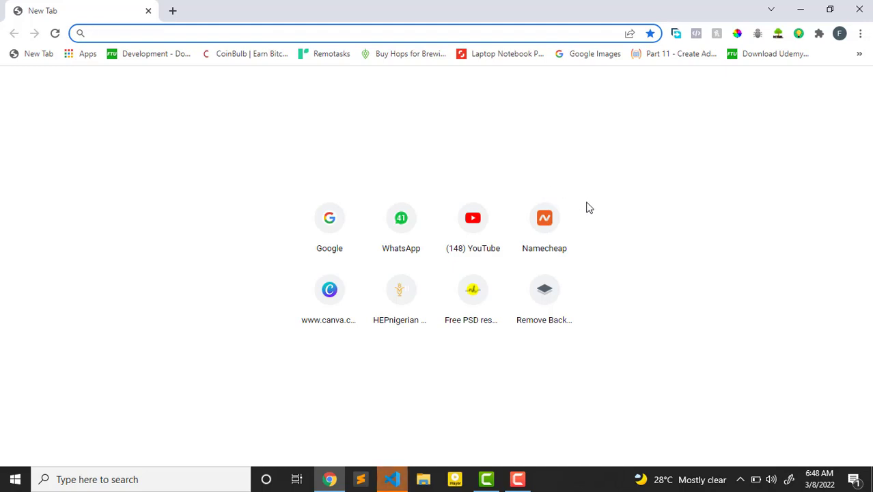
Go to google.com and search for 'why javascript is mzing' (misspelled).
click(740, 480)
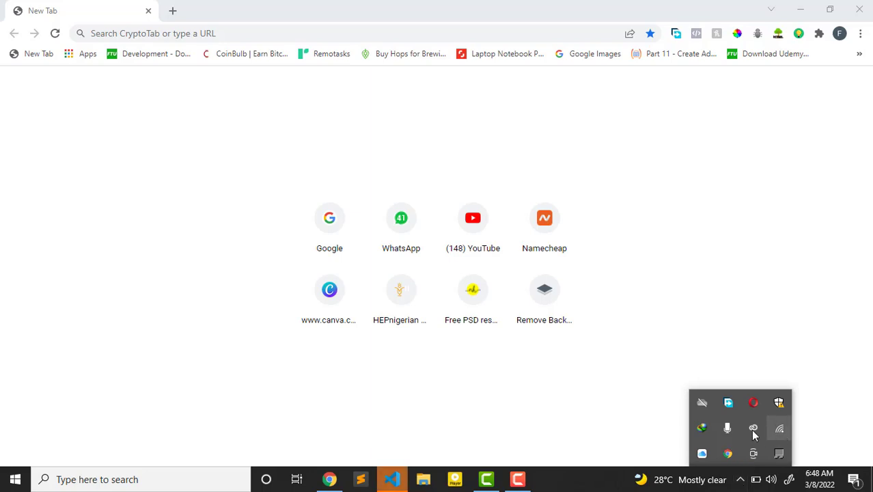
click(408, 32)
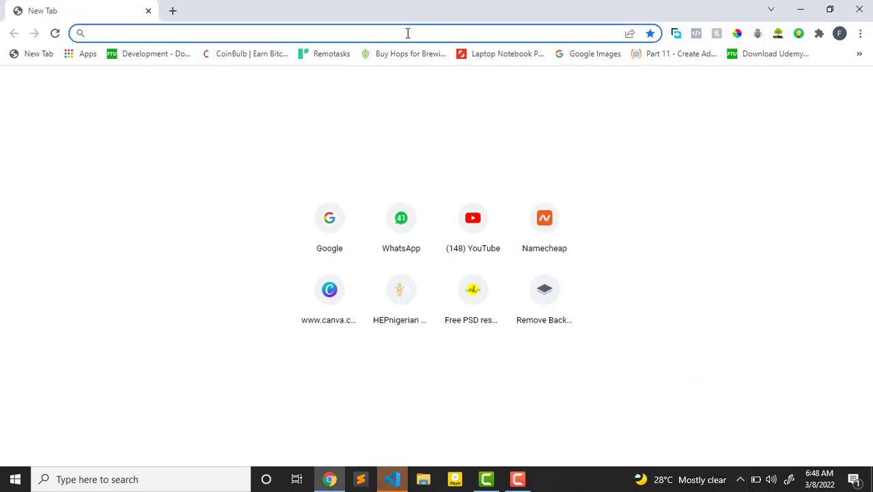
text(goo)
key(Return)
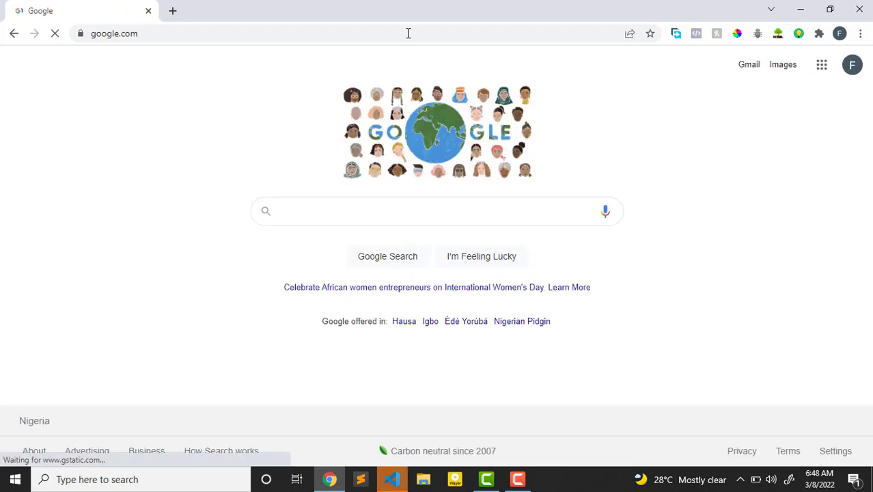
text(why)
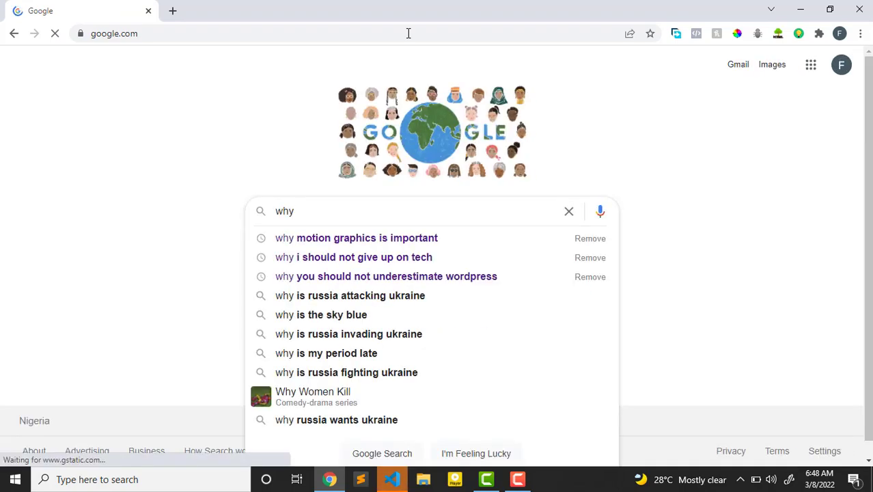
text( ja)
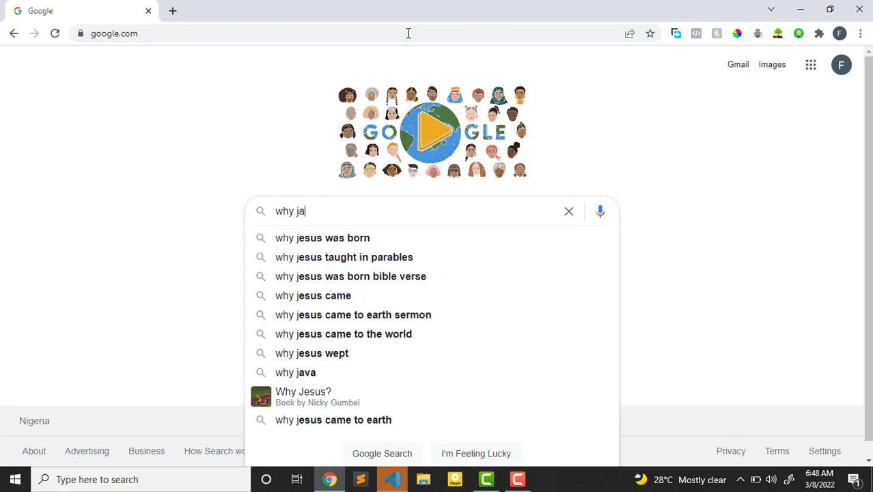
text(vasc)
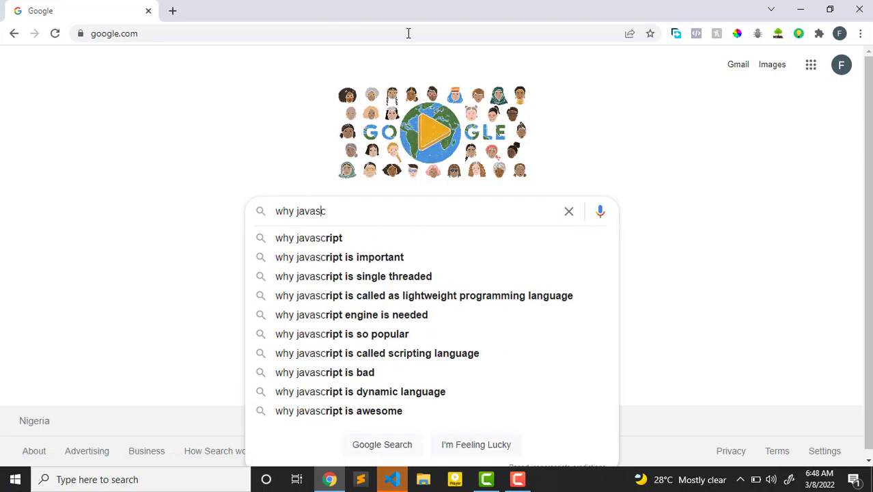
text(ript)
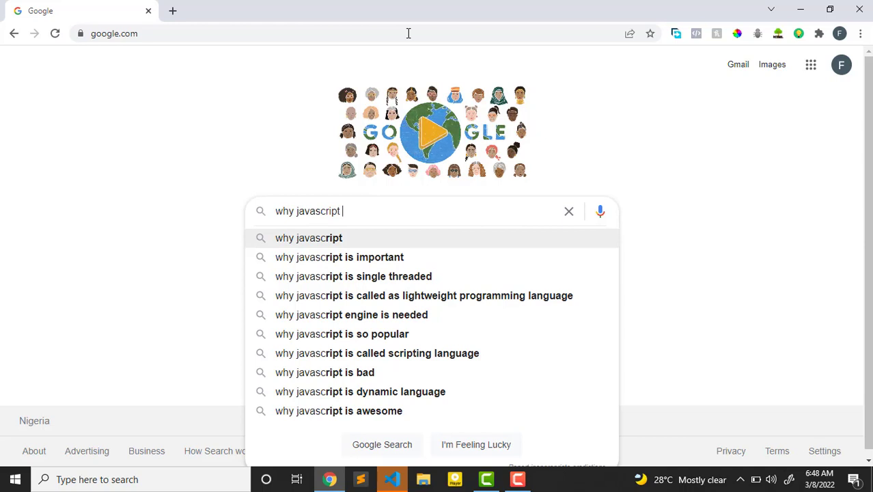
text( is mz)
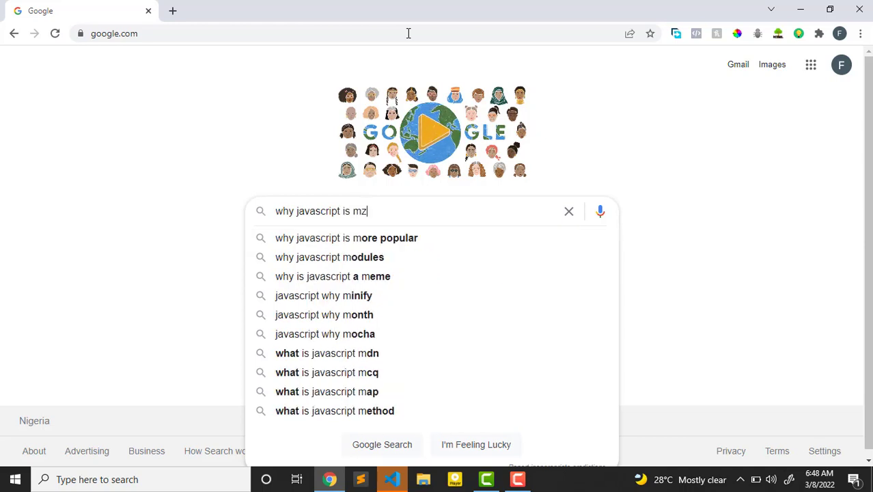
text(ing)
key(Return)
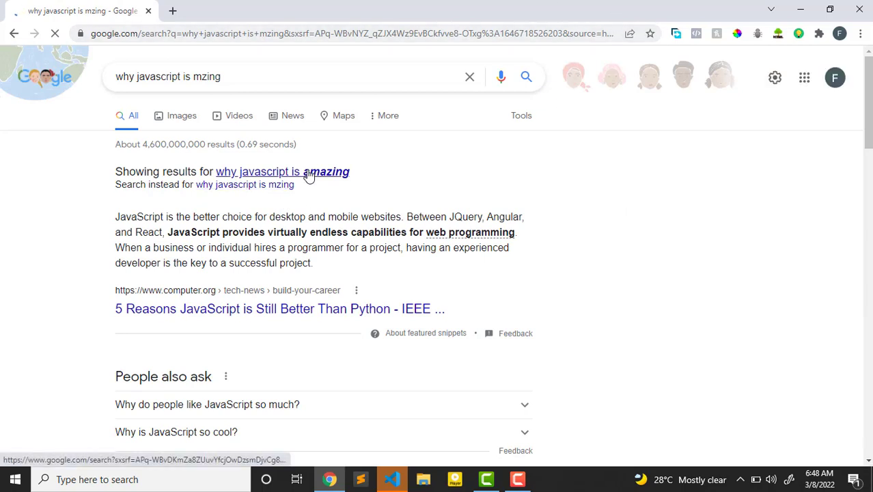
Accept the corrected spelling 'amazing' and open the Opensource.com JavaScript popularity article.
click(307, 172)
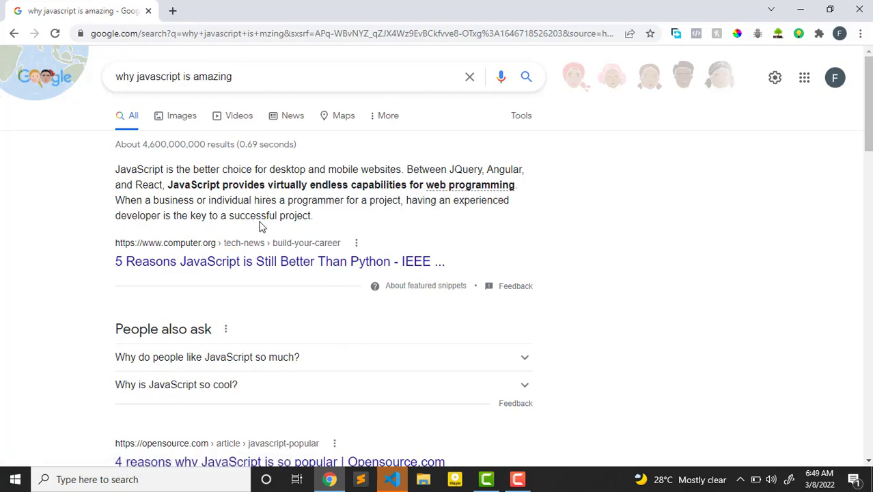
scroll(287, 260, down, 1)
scroll(281, 307, down, 1)
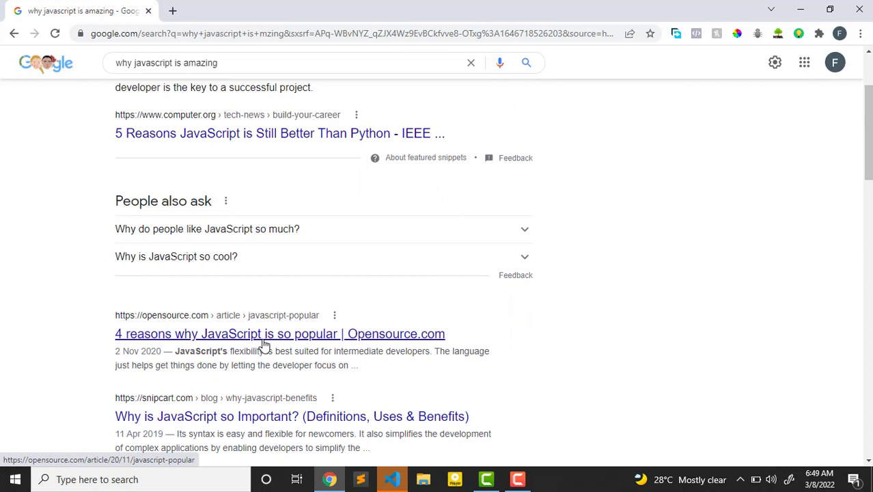
click(265, 338)
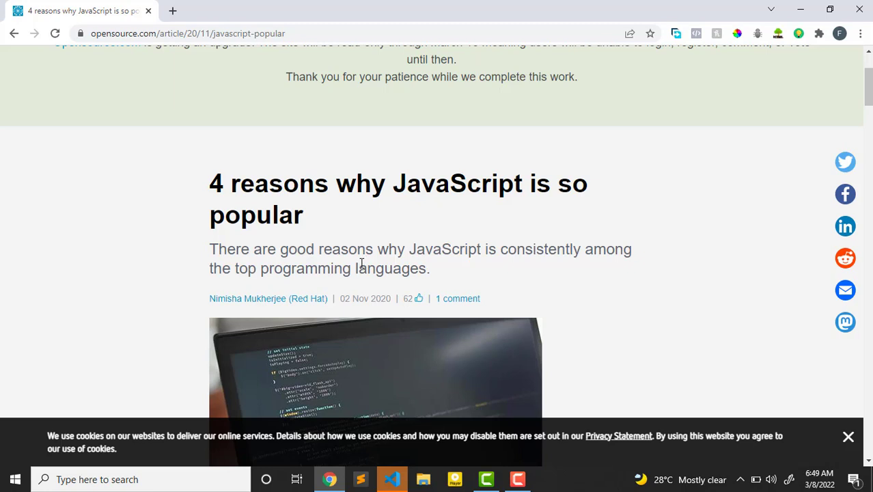
scroll(362, 265, down, 1)
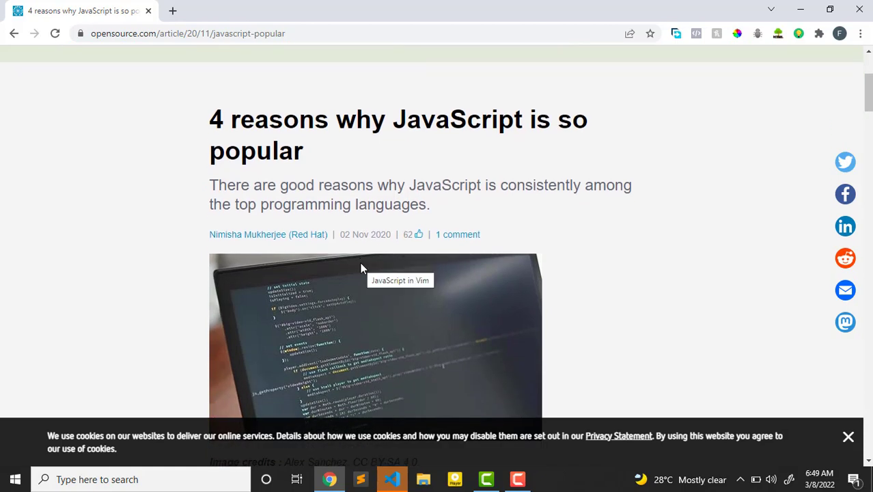
scroll(361, 268, down, 1)
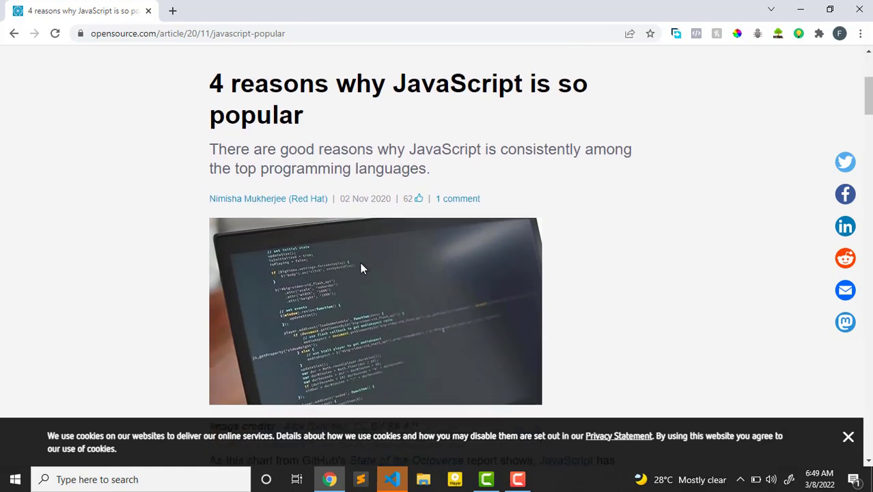
scroll(362, 267, down, 4)
scroll(362, 268, down, 3)
scroll(362, 268, down, 4)
scroll(362, 267, down, 2)
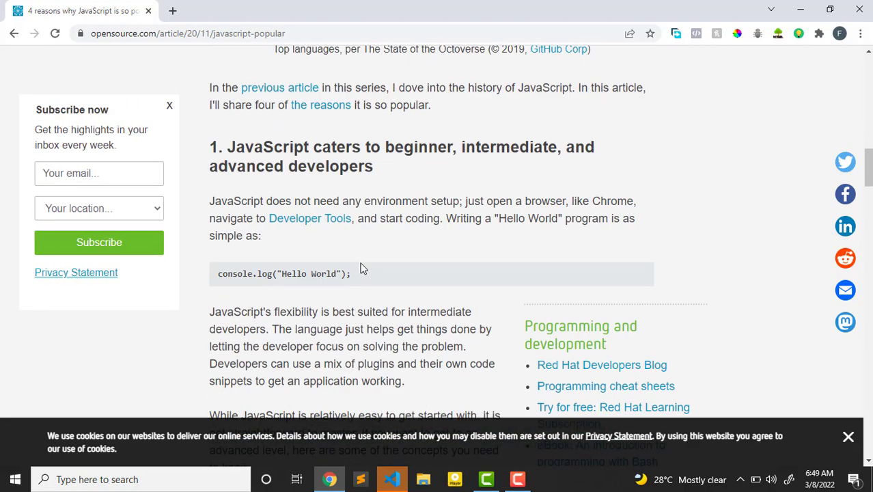
scroll(361, 268, down, 1)
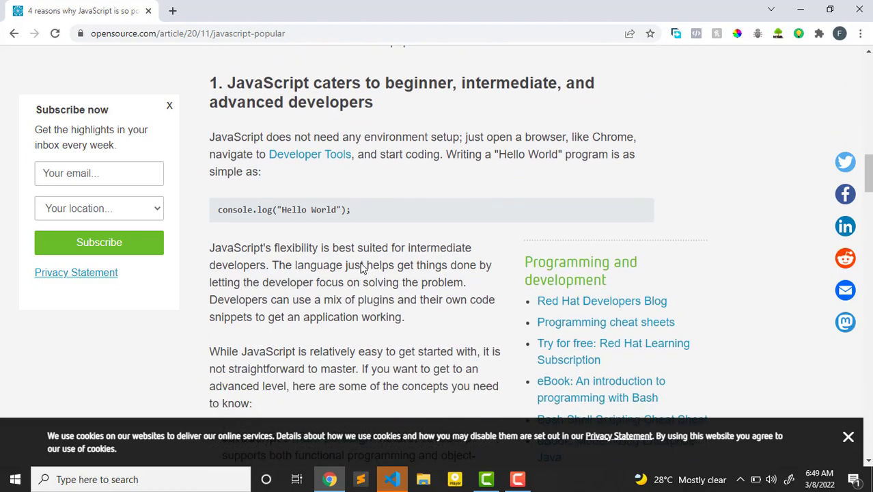
scroll(361, 268, down, 2)
scroll(361, 268, down, 2)
scroll(362, 265, down, 2)
scroll(361, 264, down, 2)
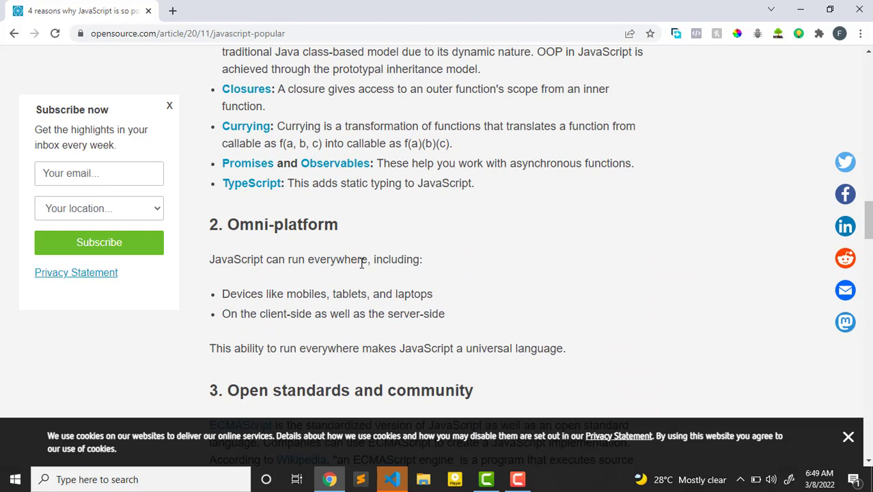
scroll(362, 264, down, 1)
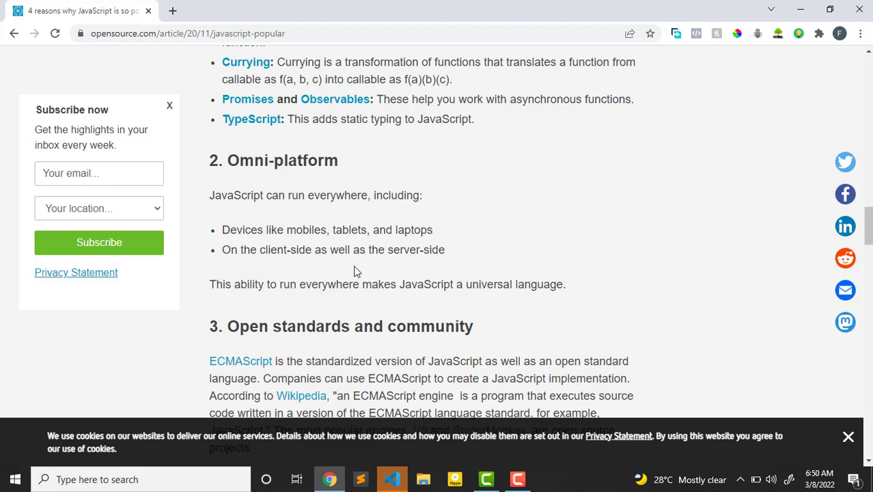
scroll(354, 271, down, 1)
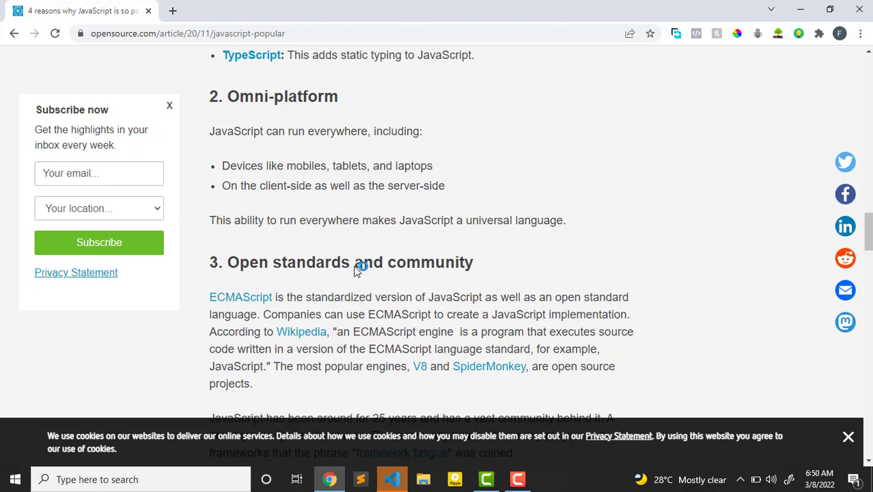
scroll(354, 266, down, 2)
scroll(354, 266, down, 2)
scroll(354, 266, down, 1)
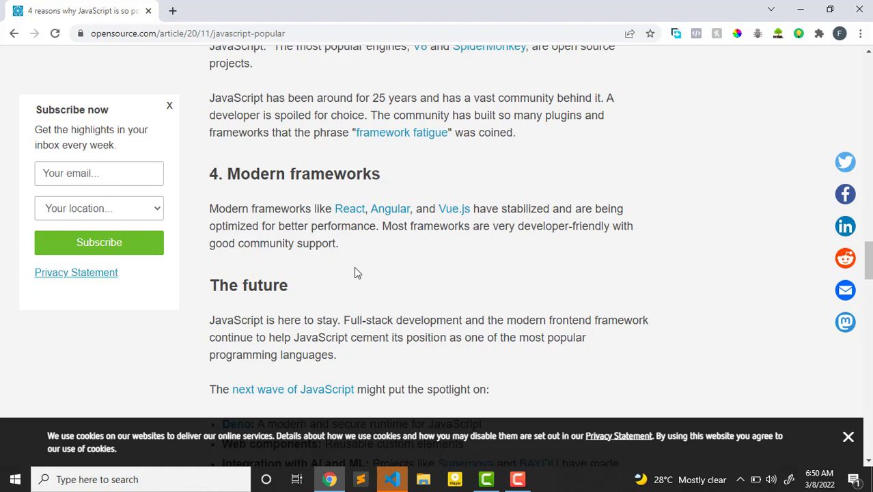
scroll(354, 274, up, 1)
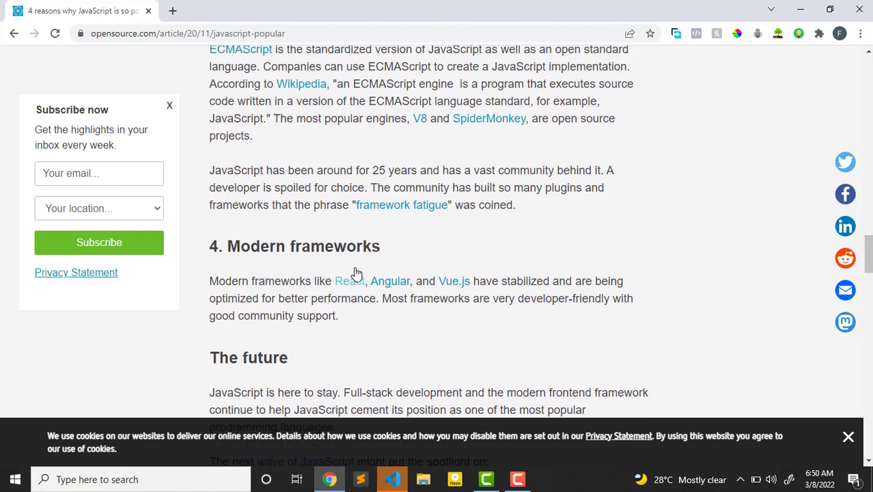
scroll(354, 273, up, 2)
scroll(354, 273, down, 2)
scroll(356, 273, down, 1)
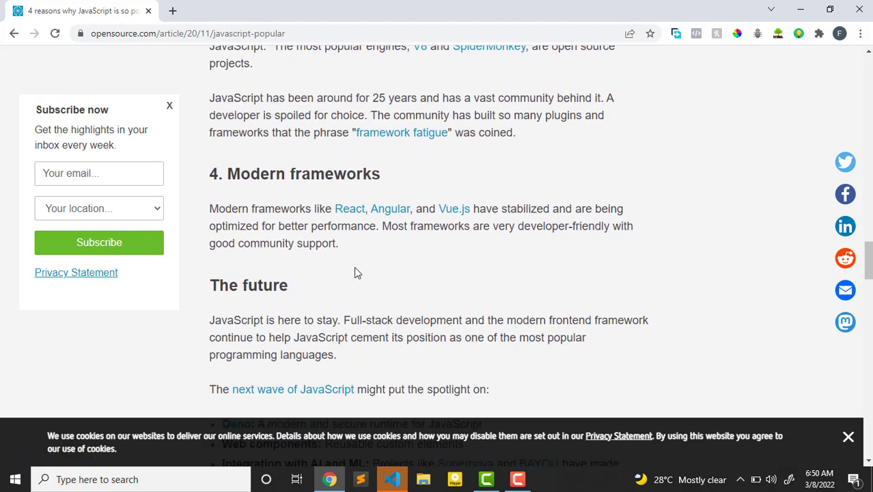
scroll(355, 269, down, 1)
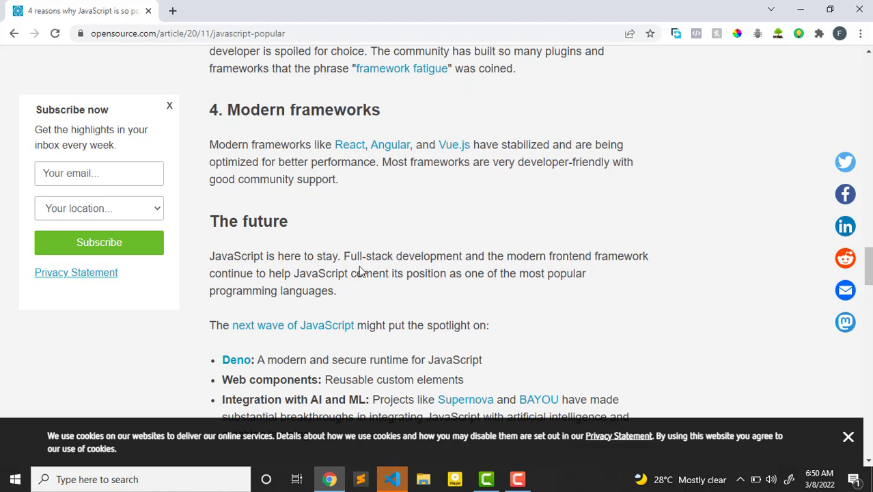
scroll(360, 270, down, 3)
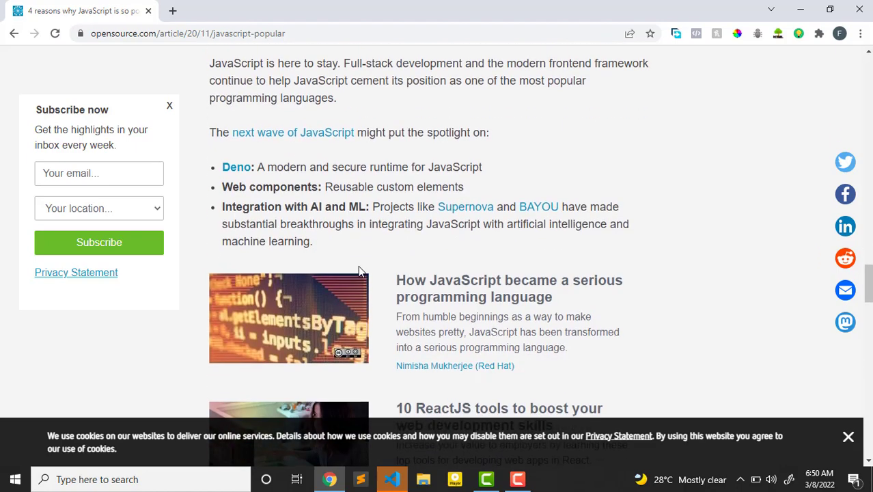
scroll(360, 271, down, 1)
scroll(359, 270, up, 2)
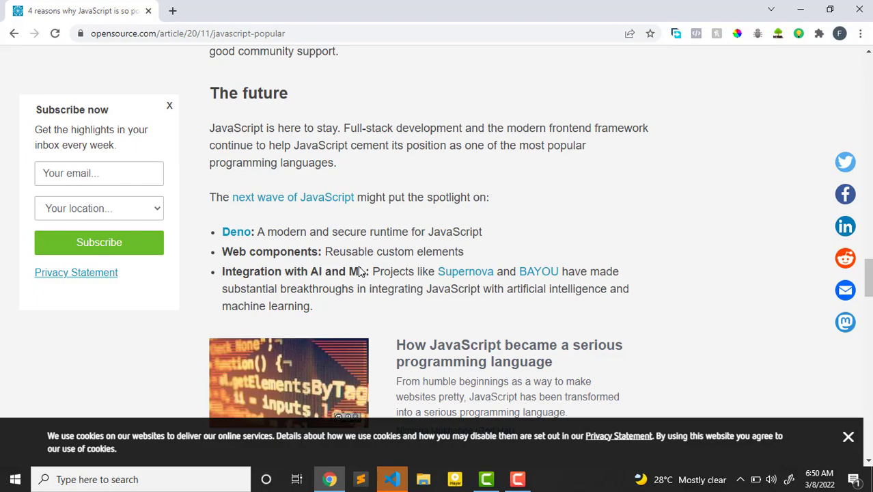
scroll(360, 271, up, 1)
scroll(361, 272, up, 2)
scroll(360, 270, up, 3)
scroll(360, 267, up, 4)
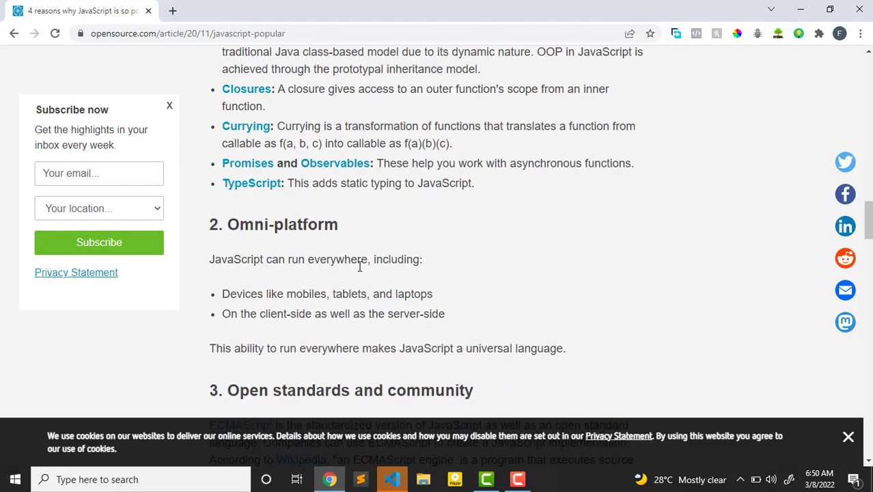
scroll(360, 266, up, 2)
scroll(361, 266, up, 2)
scroll(360, 268, up, 1)
scroll(361, 271, up, 2)
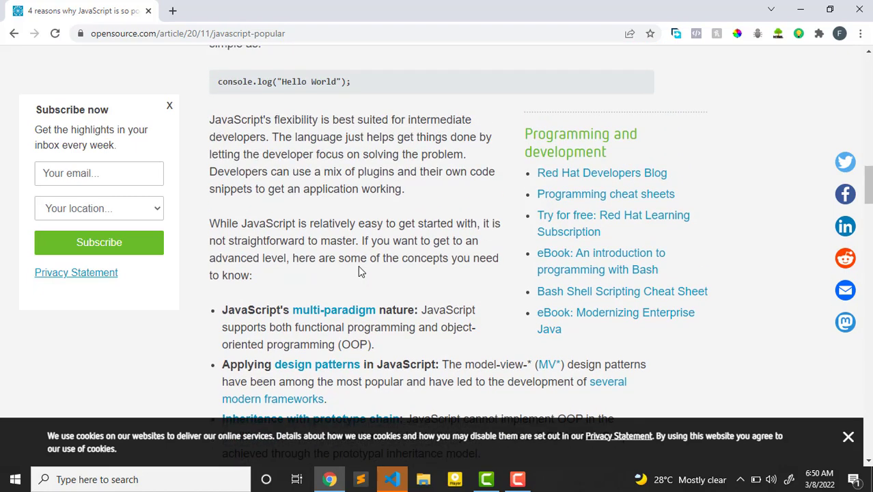
scroll(360, 271, up, 3)
scroll(360, 271, up, 1)
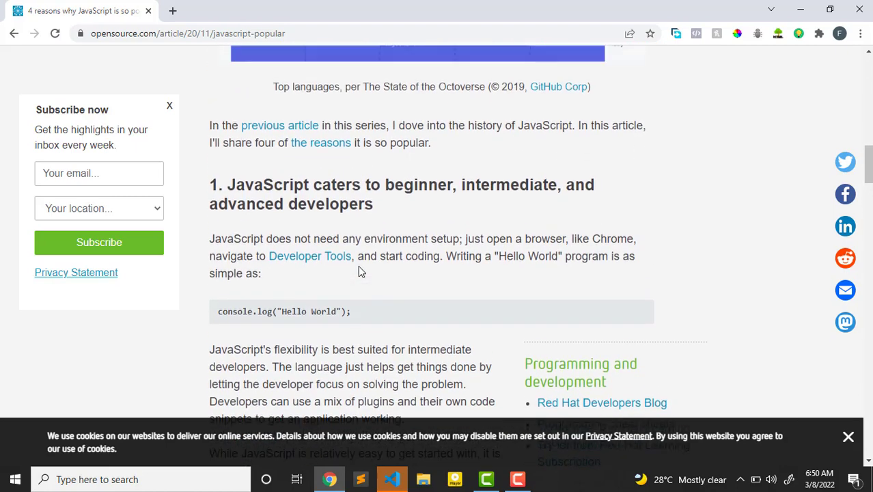
scroll(358, 266, up, 2)
scroll(358, 266, up, 1)
scroll(358, 267, up, 4)
scroll(360, 268, up, 2)
scroll(360, 266, up, 3)
scroll(361, 267, up, 2)
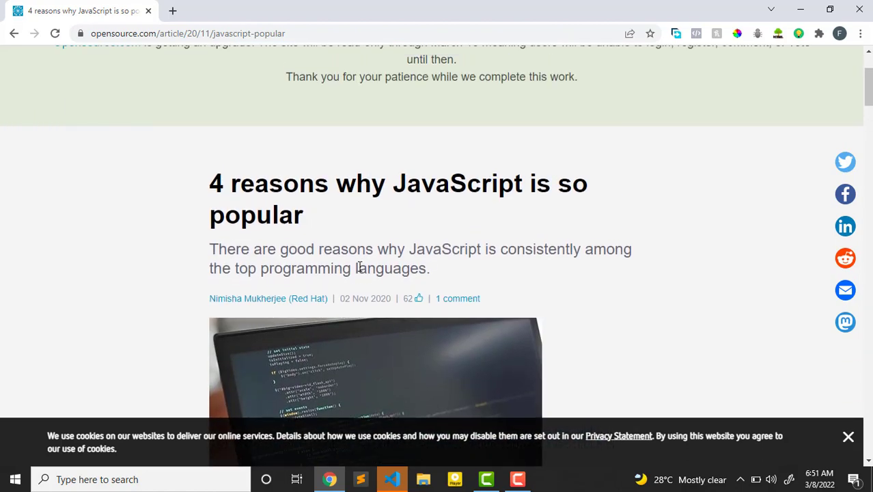